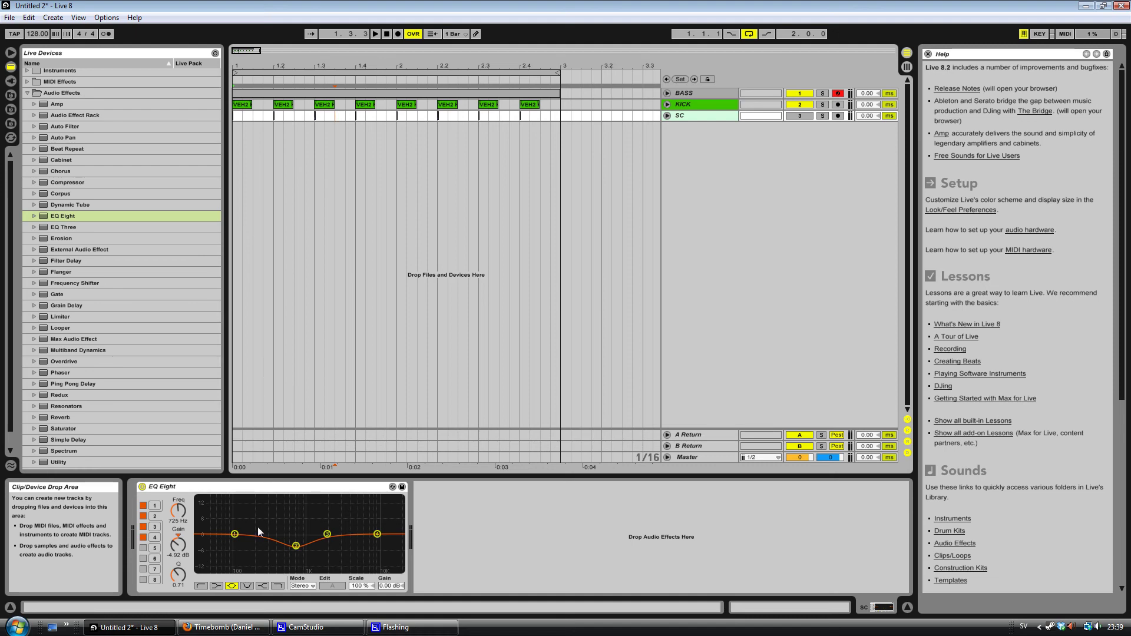
- Switch from Ableton Live to Firefox's YouTube page for 'Timebomb (Daniel Coz & Adam G Rework)'
left_click(224, 627)
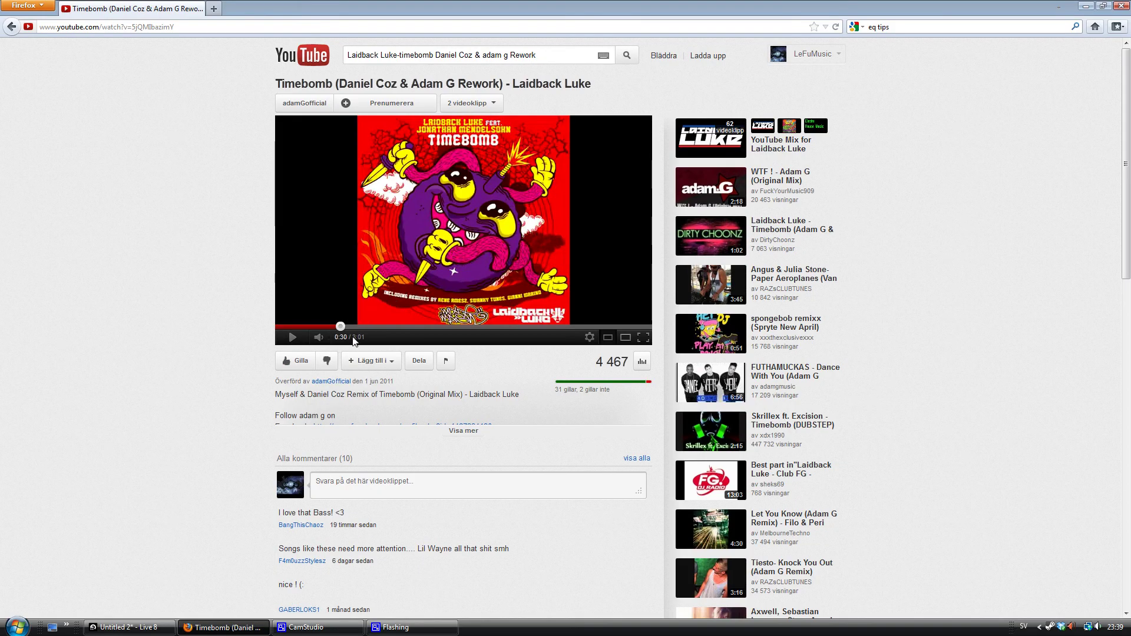
- Play the Timebomb reference video, pause it at 0:42, and return to Ableton Live
left_click(292, 337)
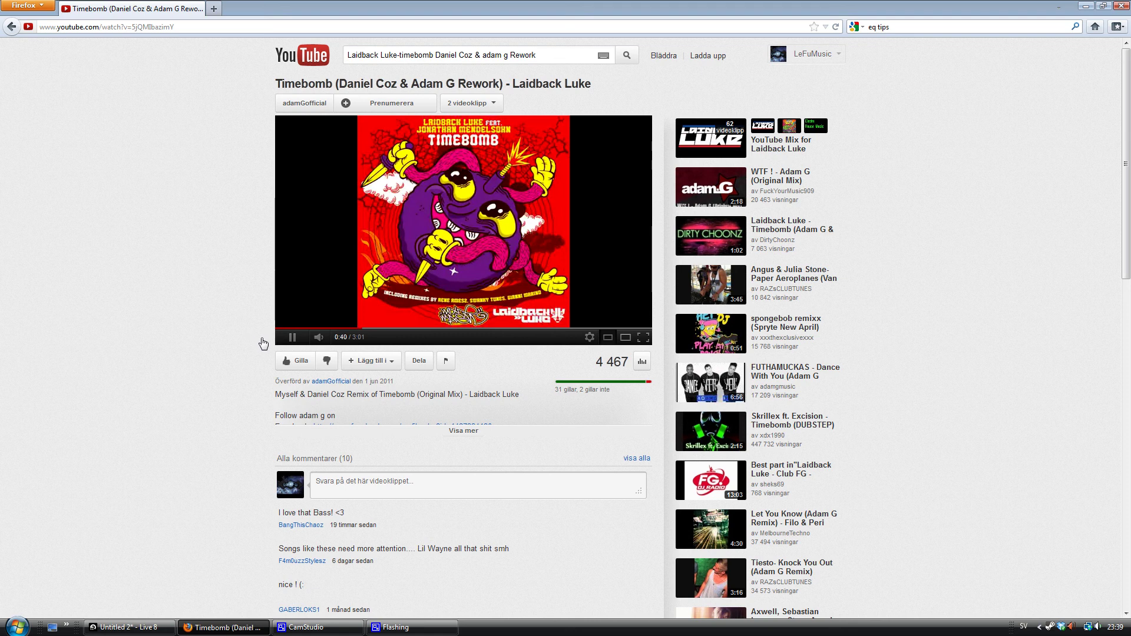
left_click(291, 339)
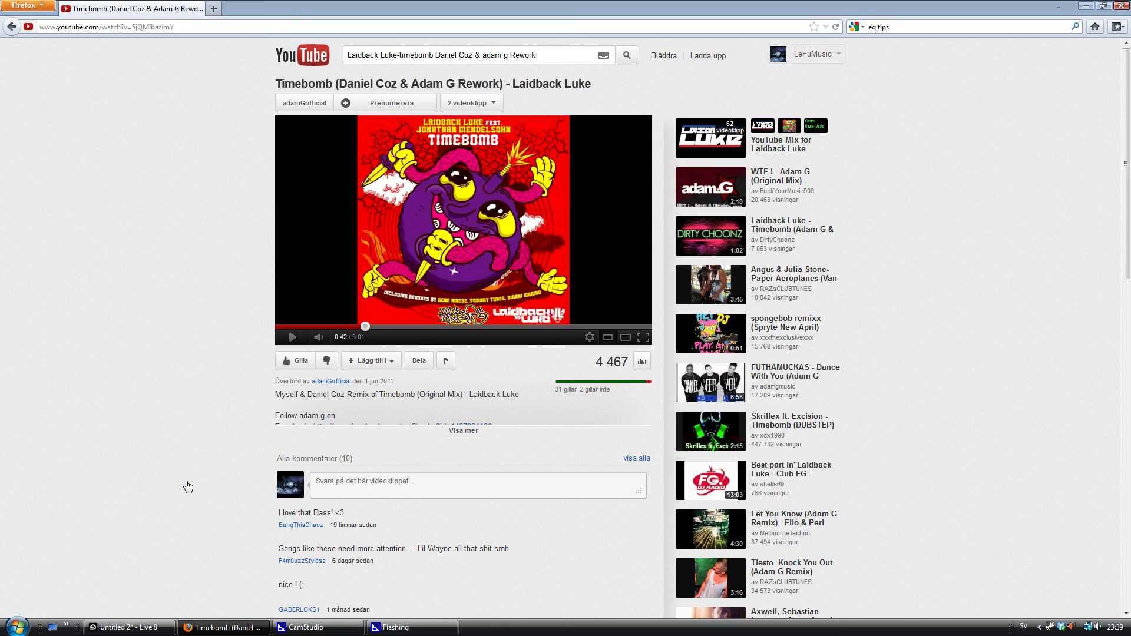
left_click(127, 627)
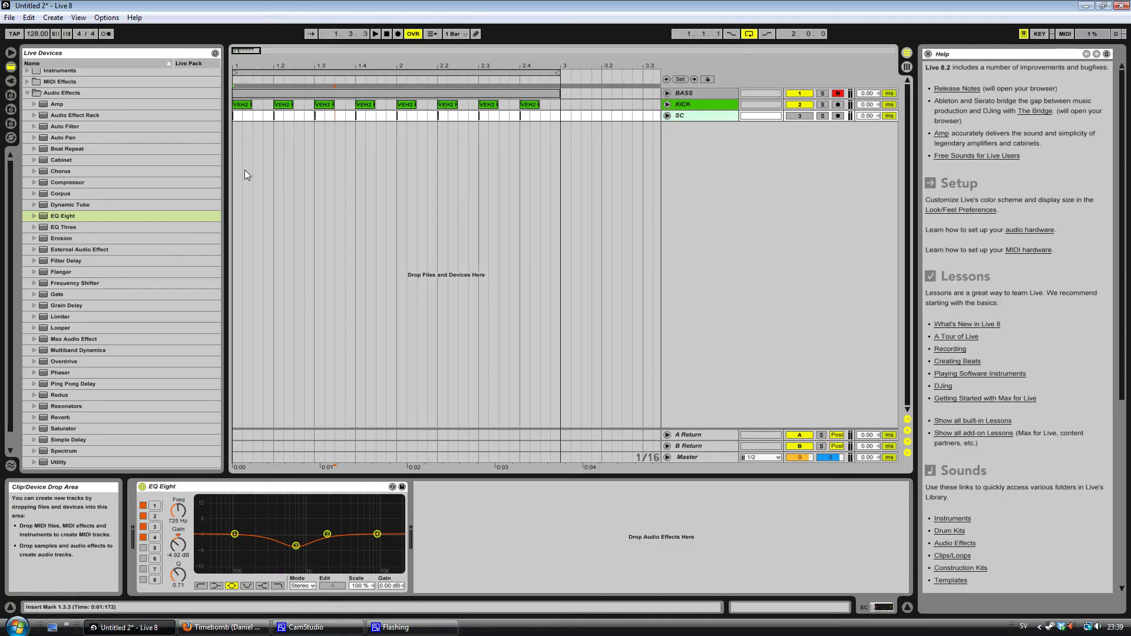
- Play and stop the arrangement, then open the BASS track's Massive editor showing 'LE FU DOES ZEDD'
key("space")
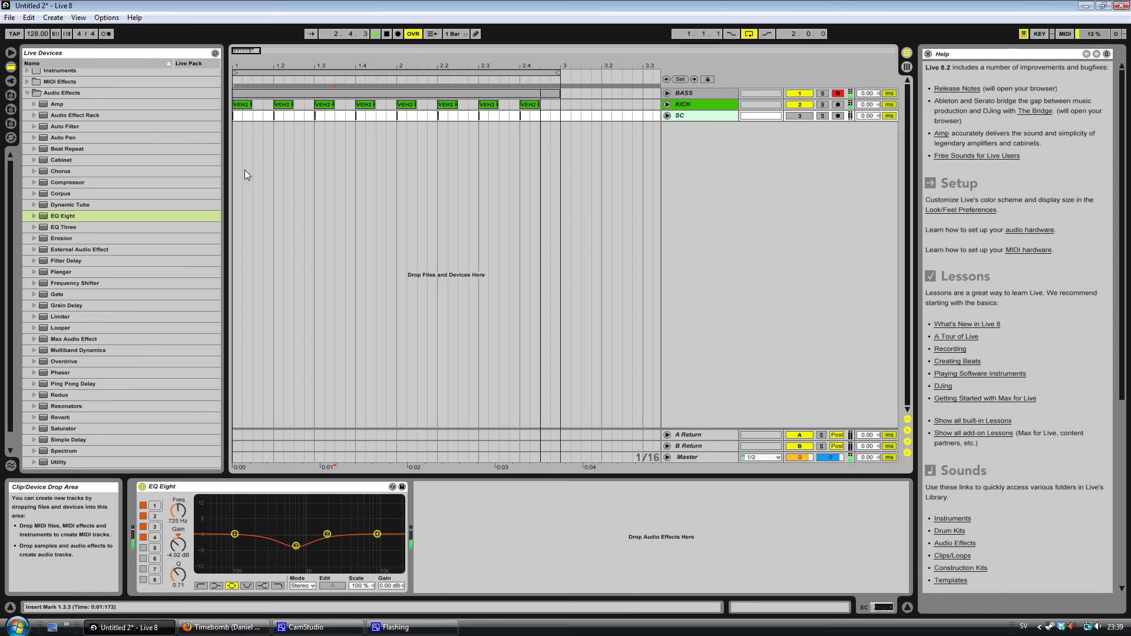
key("space")
left_click(692, 93)
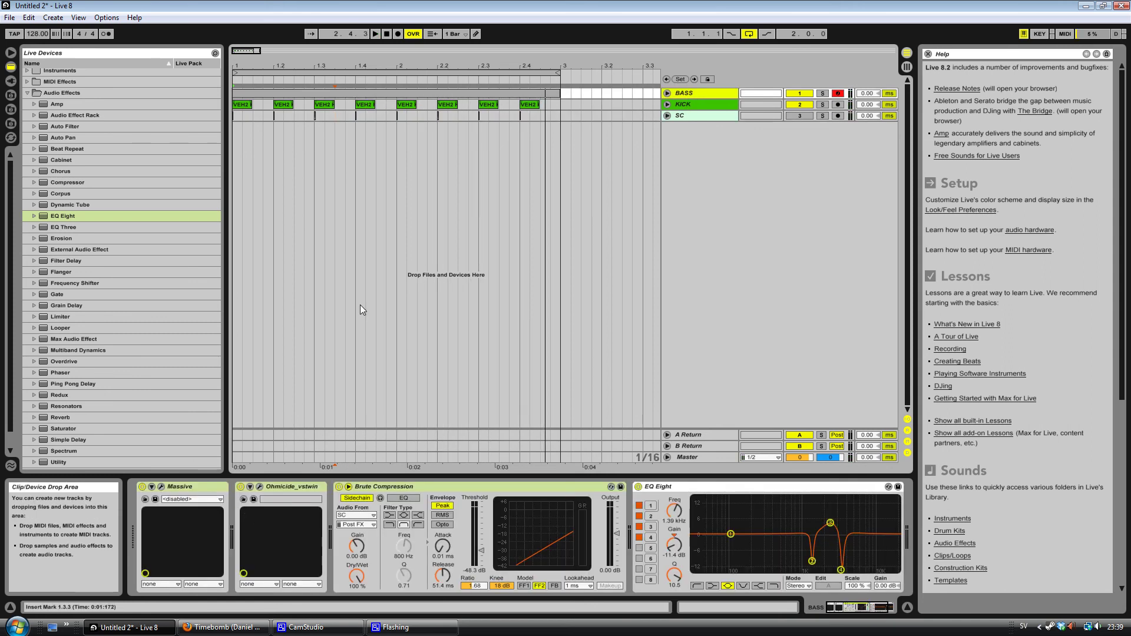
left_click(162, 487)
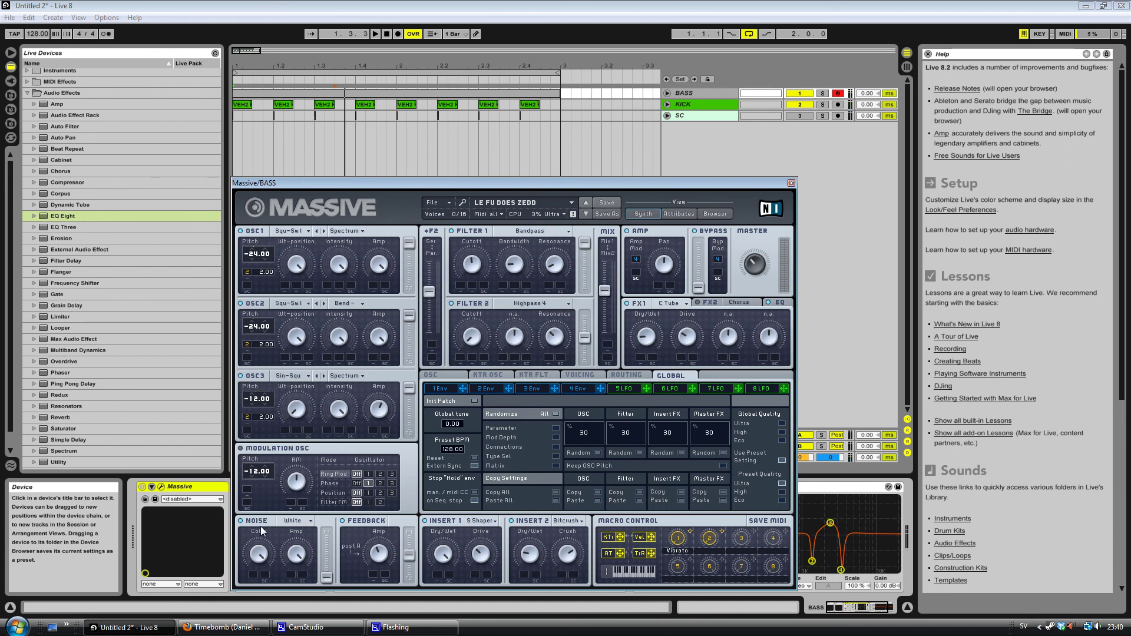
- Raise the Massive window, set OSC2's wavetable mode to Bend -, and audition the bass
left_click_drag(451, 185, 502, 144)
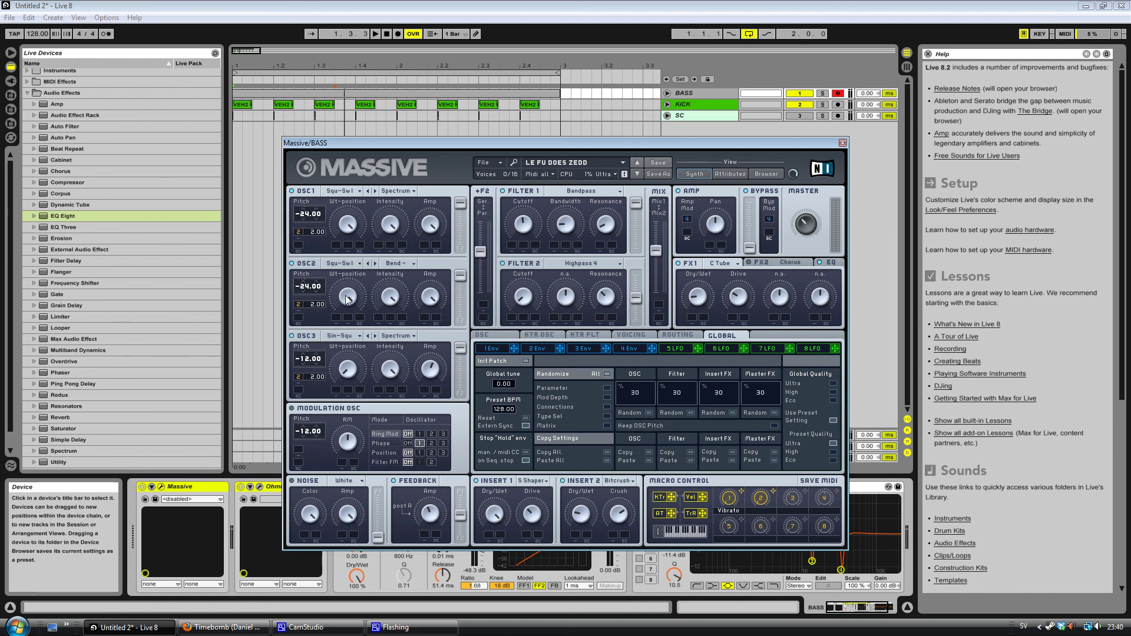
left_click(403, 268)
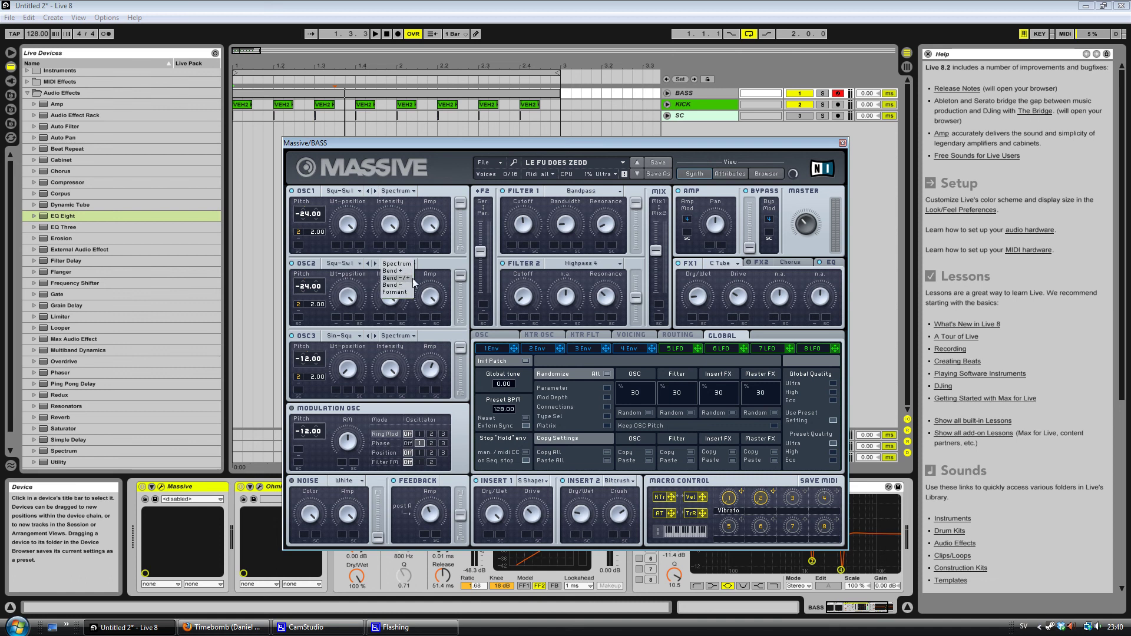
left_click(394, 285)
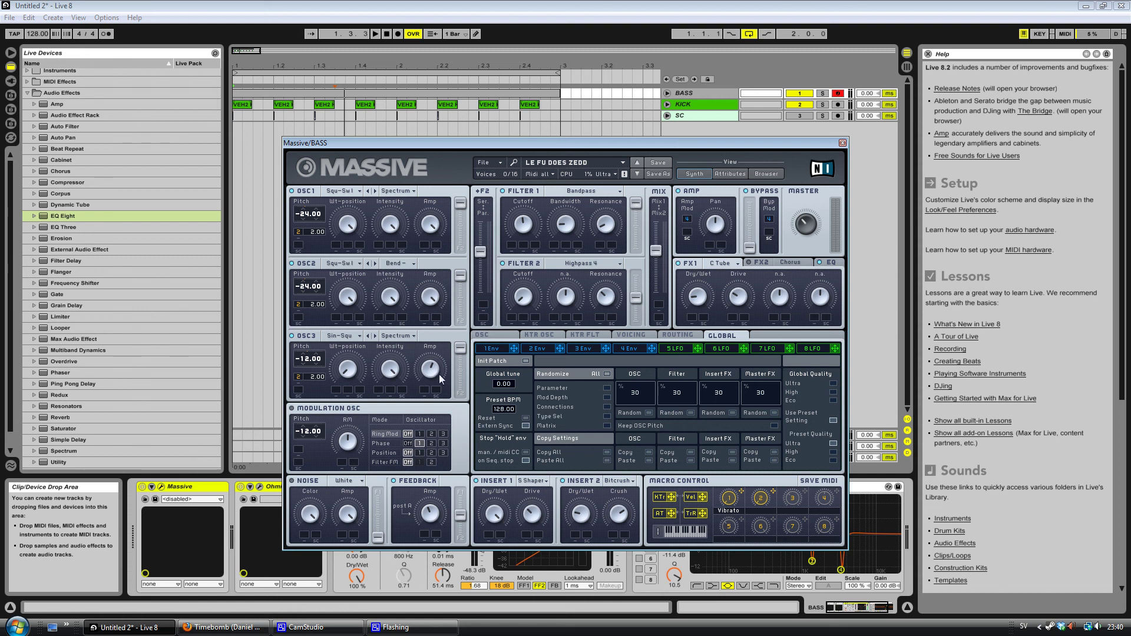
key("space")
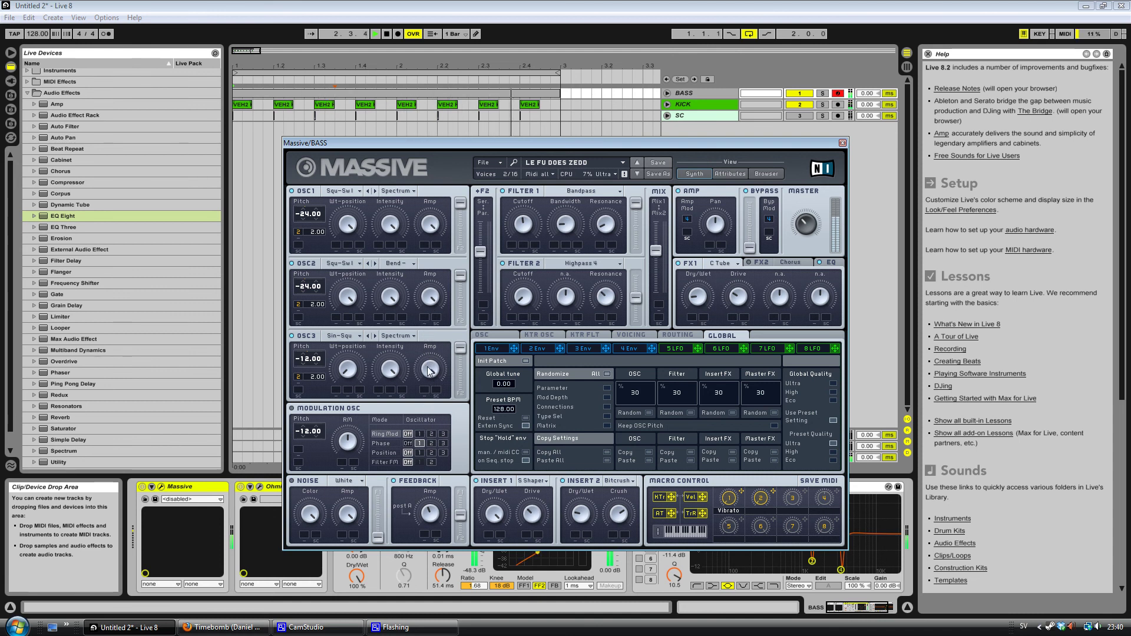
key("space")
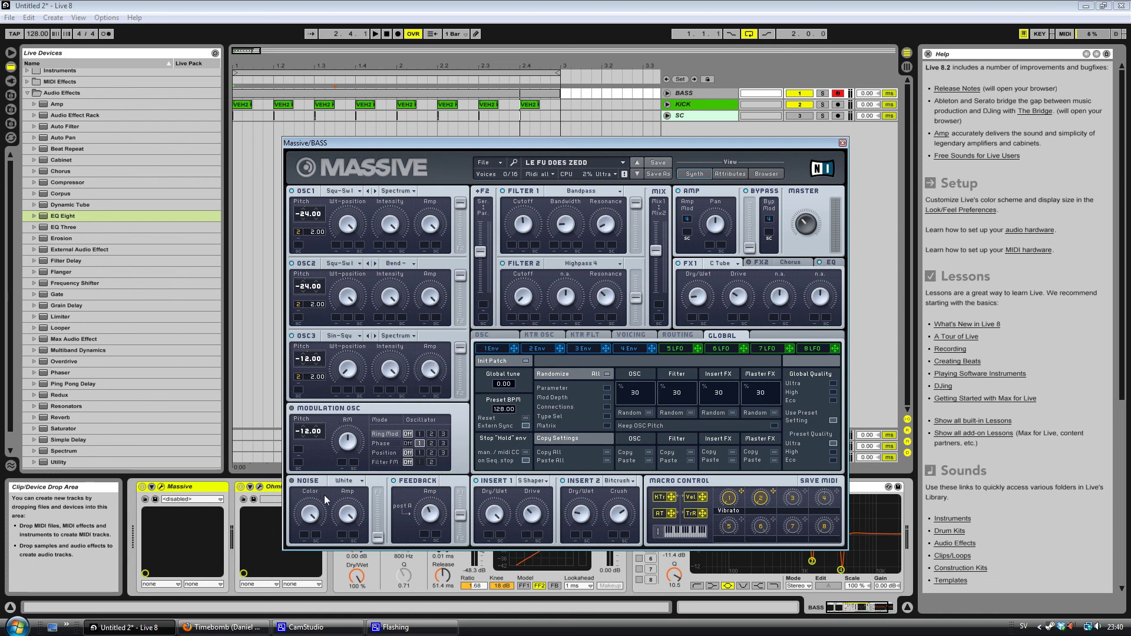
- Switch the modulation oscillator to Phase, widen Filter 1 bandwidth, and lower Filter 2 slightly during playback
left_click(378, 445)
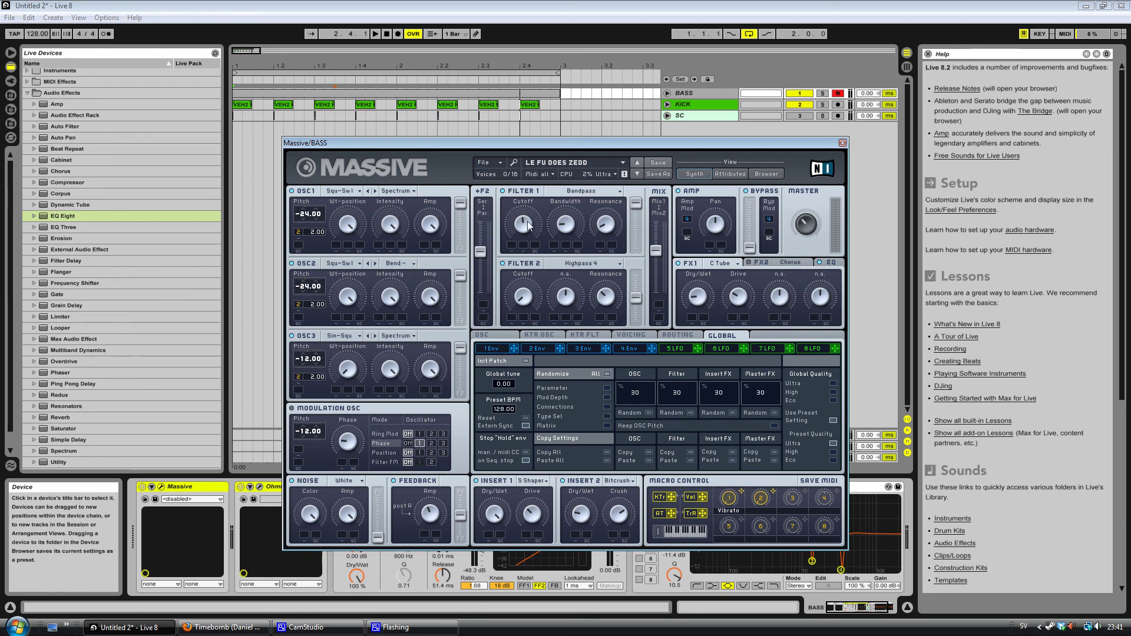
key("space")
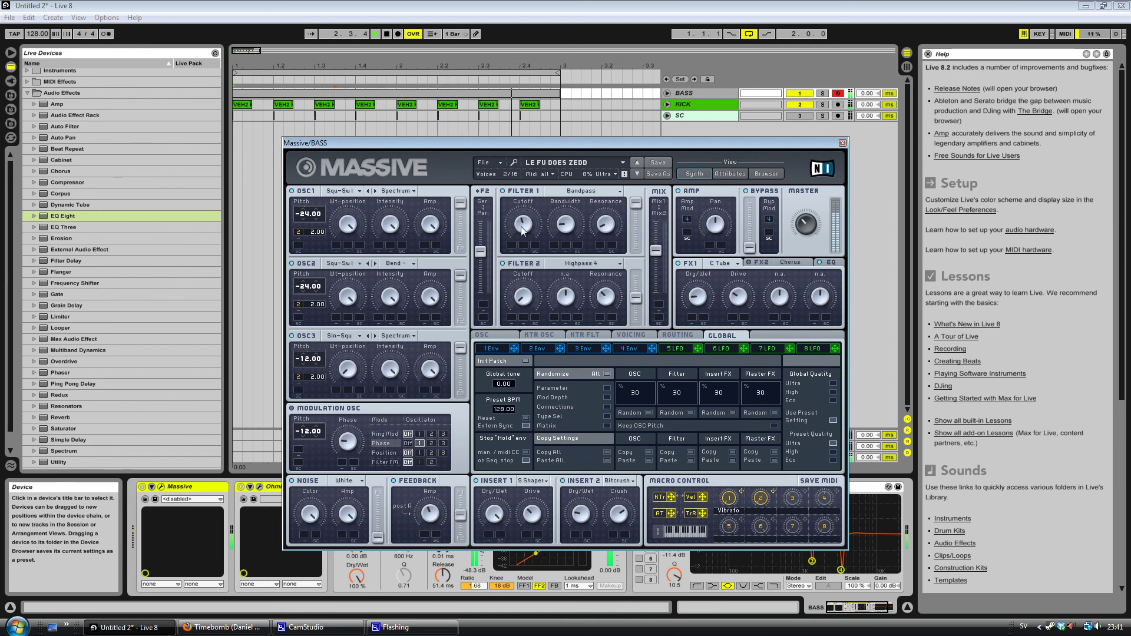
left_click_drag(561, 229, 566, 179)
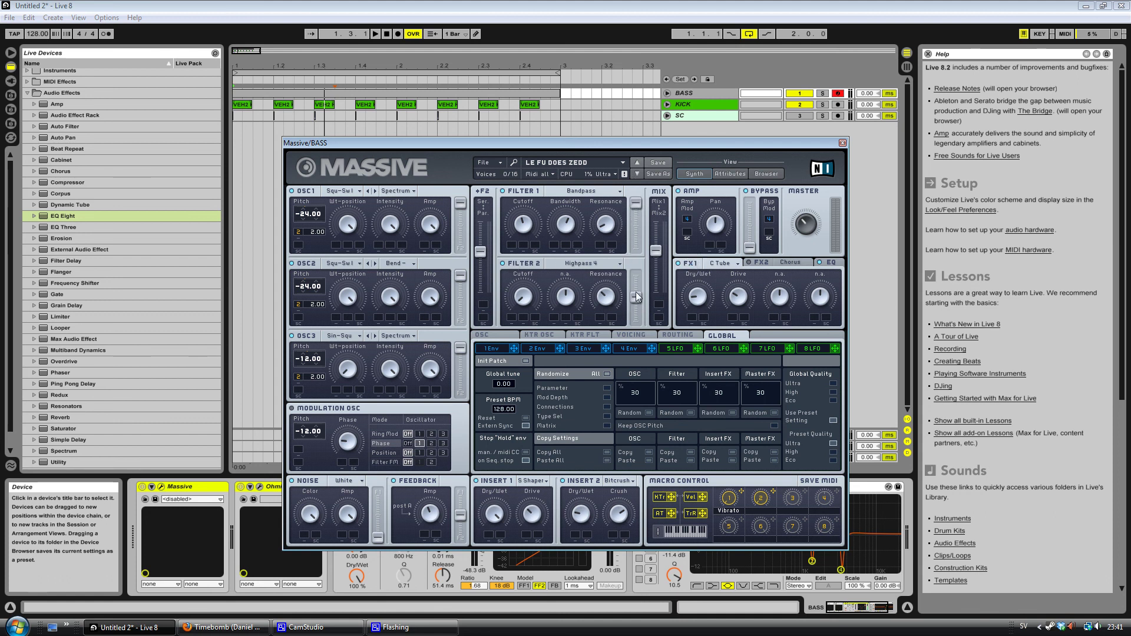
left_click_drag(638, 297, 638, 298)
- Browse FX1's effect types without changing them and show the FX2 Chorus settings
left_click(718, 266)
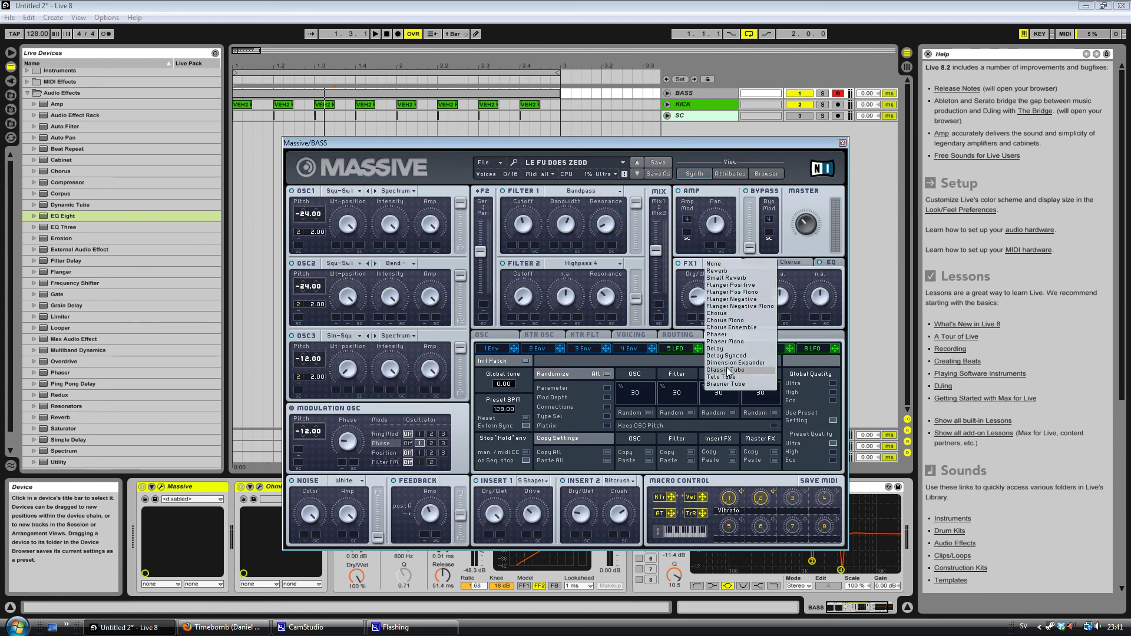
left_click(705, 304)
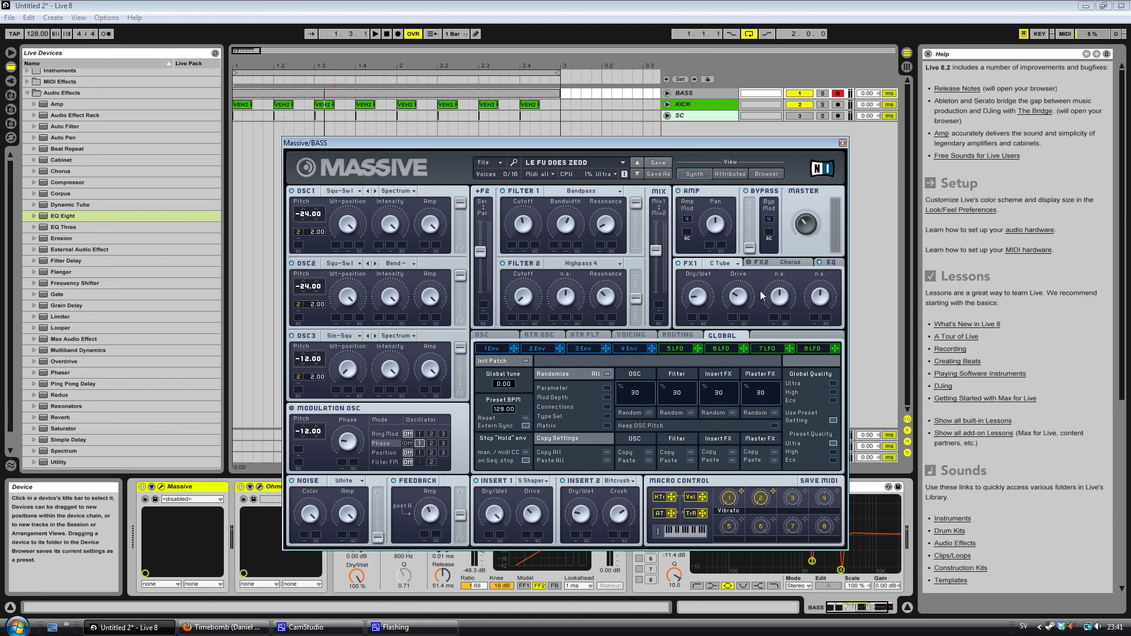
left_click(764, 263)
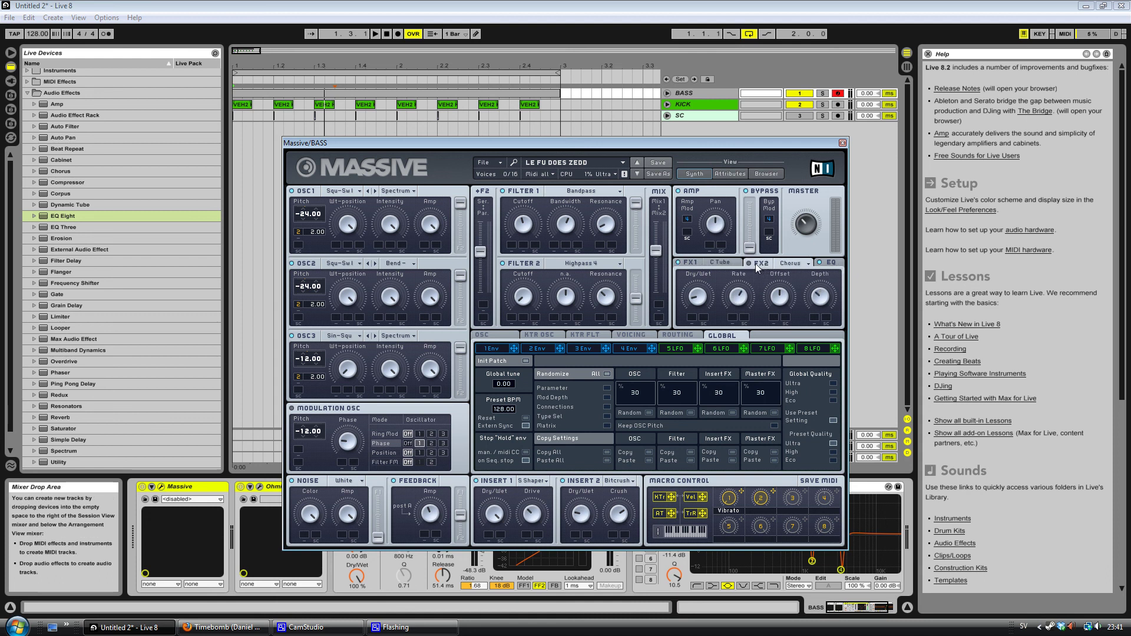
- Reposition the Massive window, switch the FX2 Chorus off, and show Massive's EQ page
left_click_drag(722, 143, 664, 155)
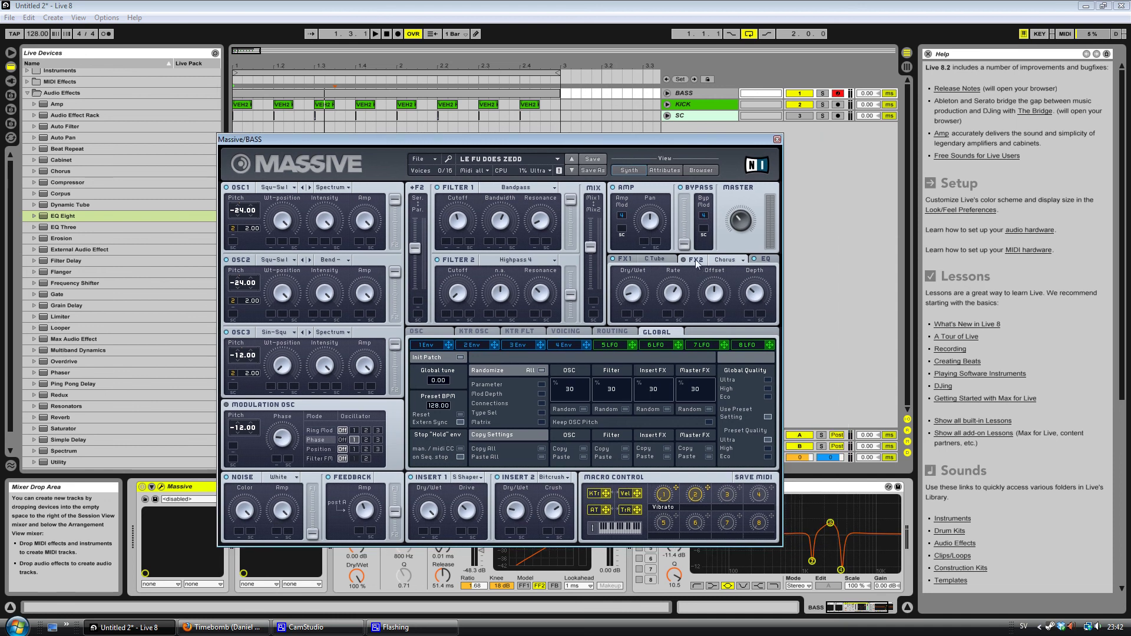
left_click_drag(364, 145, 399, 56)
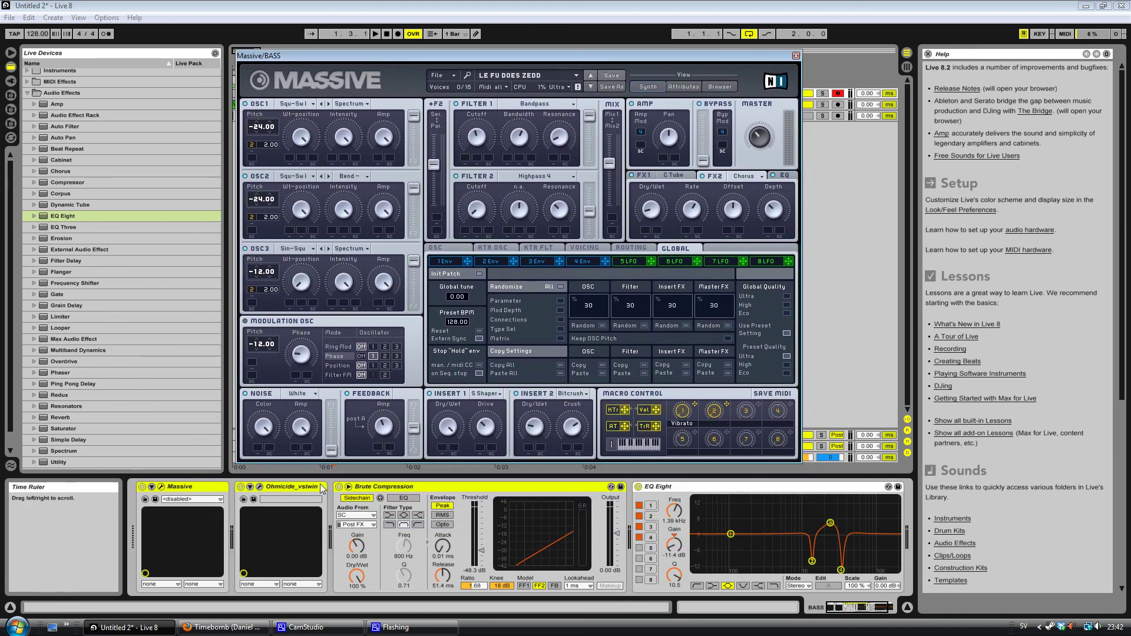
left_click_drag(614, 55, 628, 132)
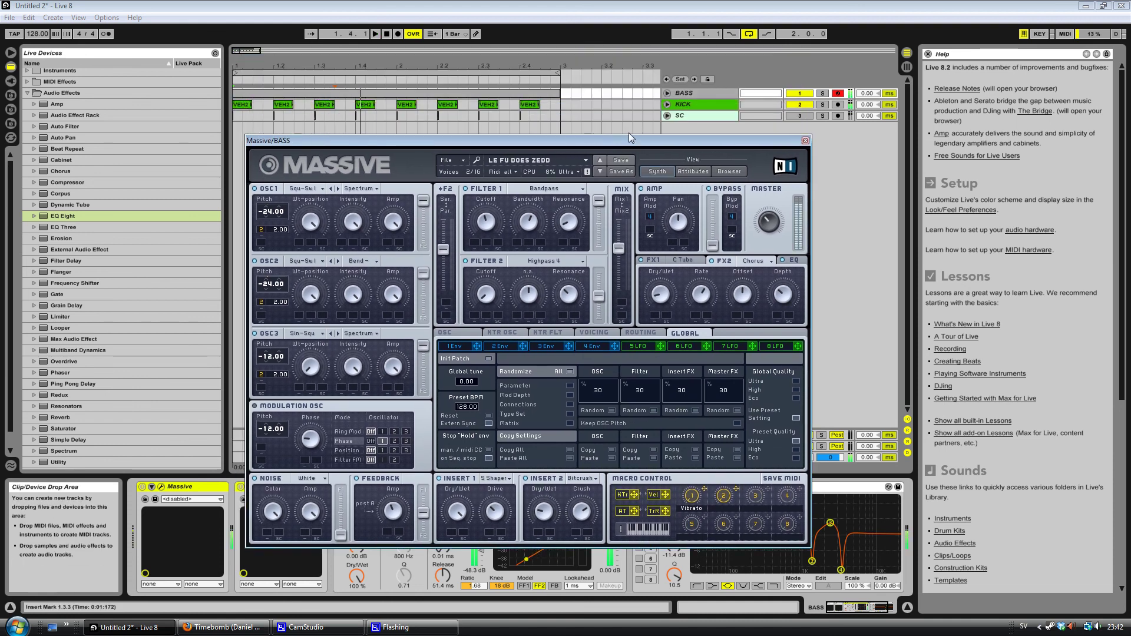
left_click(713, 262)
left_click(793, 263)
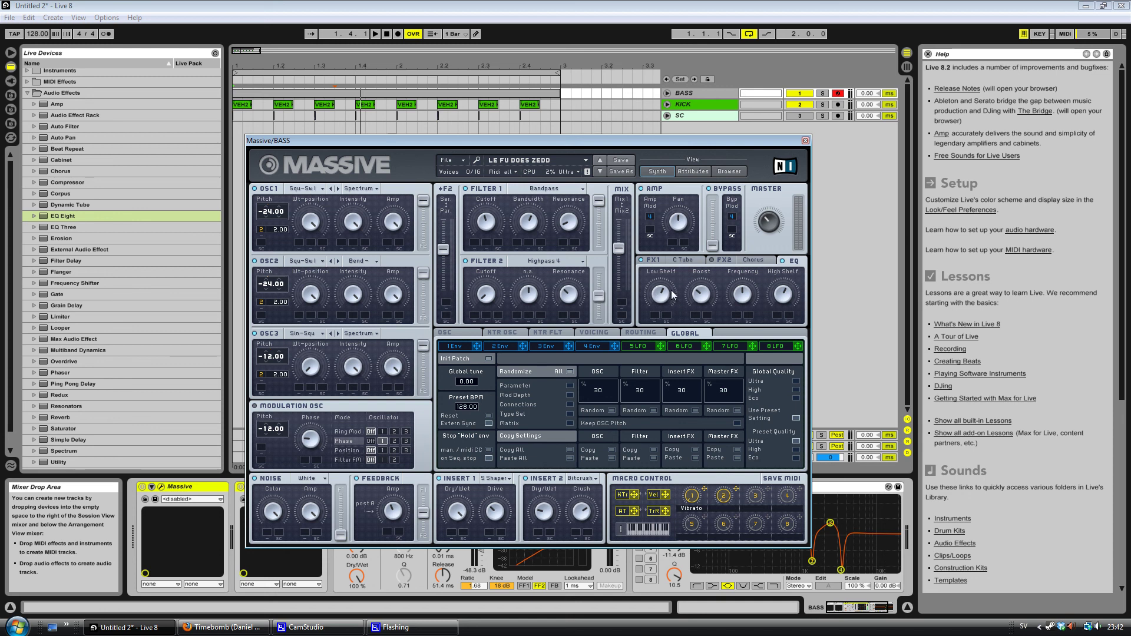
- Play and stop the bass, then shift the Massive window slightly up and left
key("space")
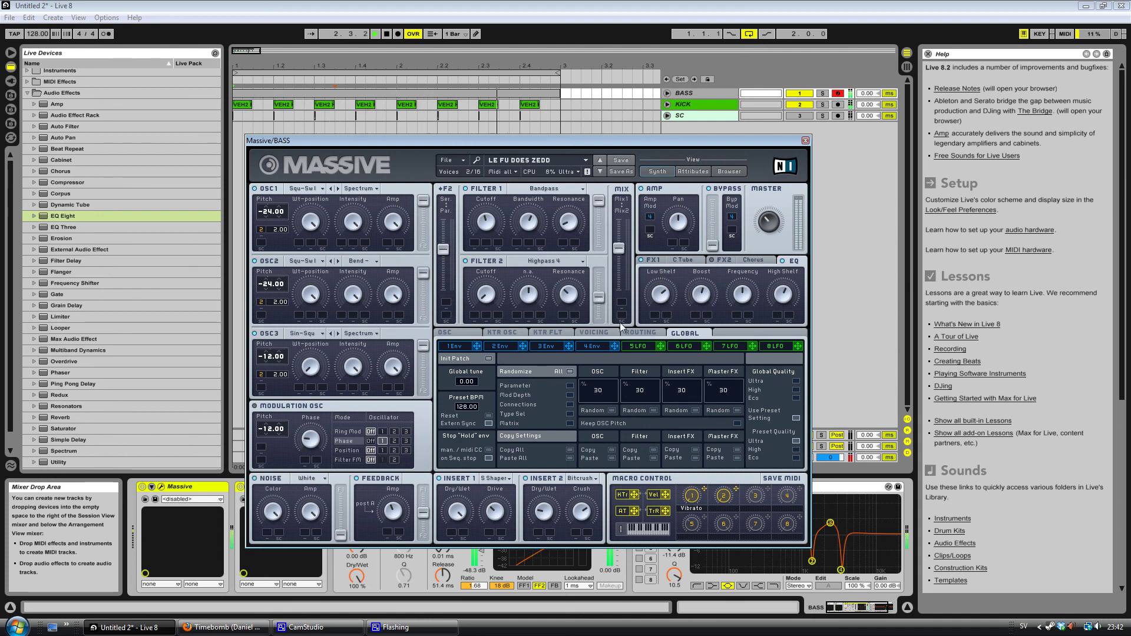
key("space")
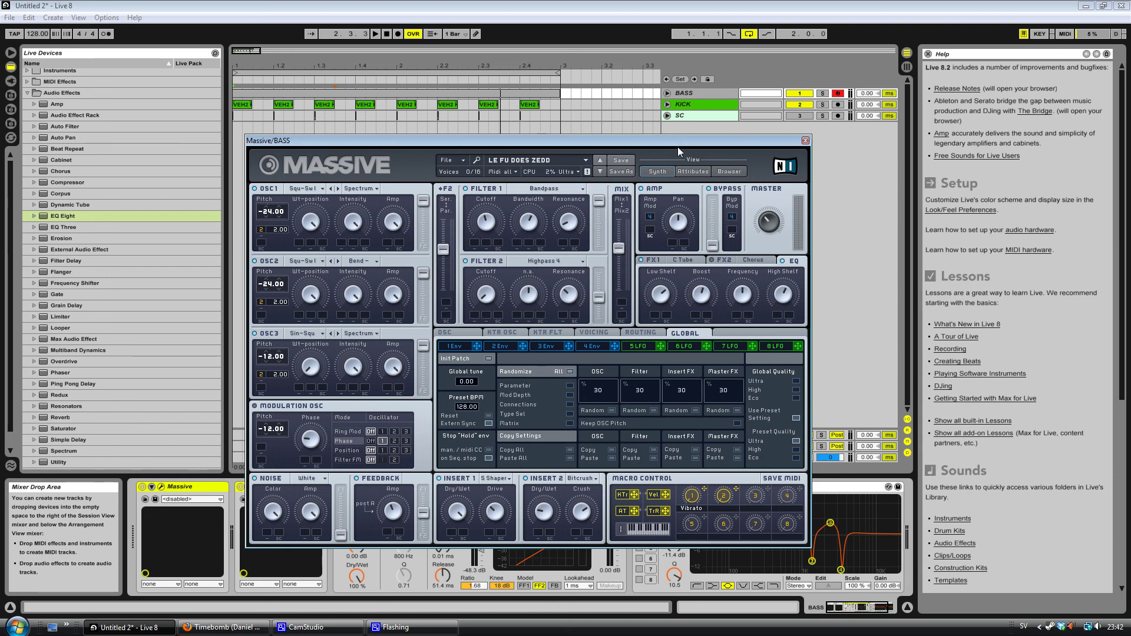
left_click_drag(671, 139, 653, 122)
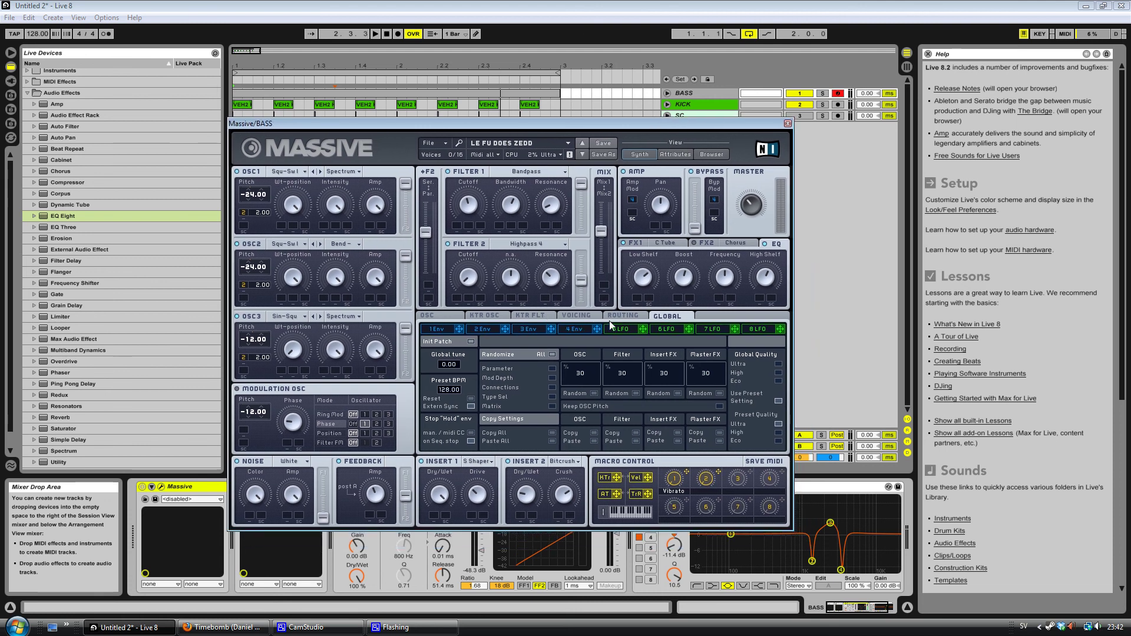
- Check the Voicing and KTR FLT pages, ending on OSC with glide, pitchbend +2/-2 and vibrato
left_click(569, 316)
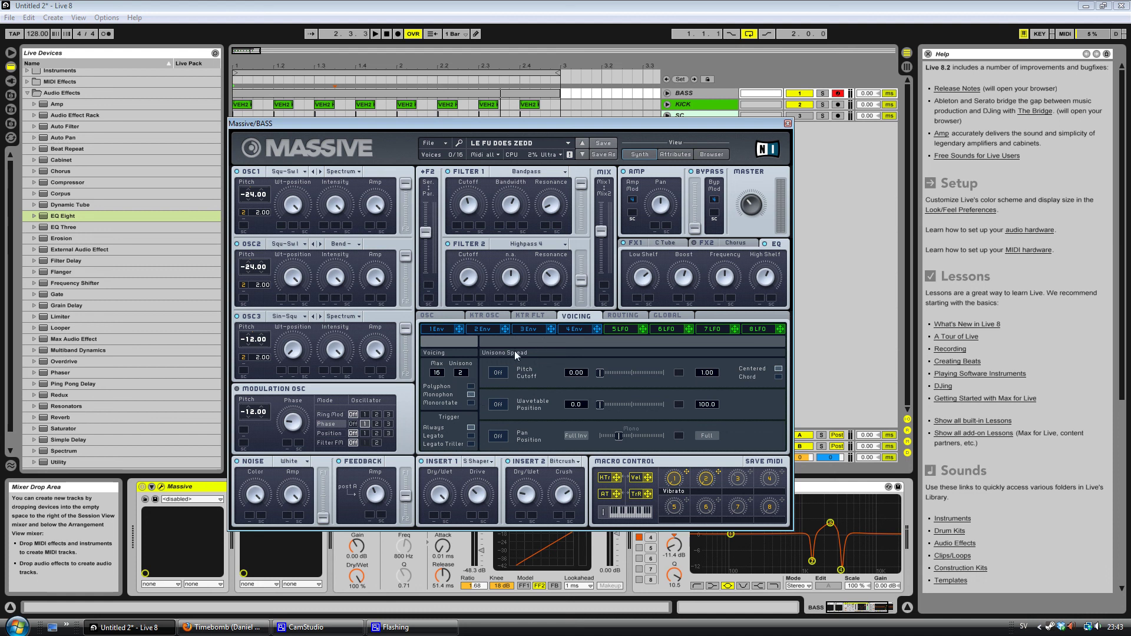
left_click(524, 316)
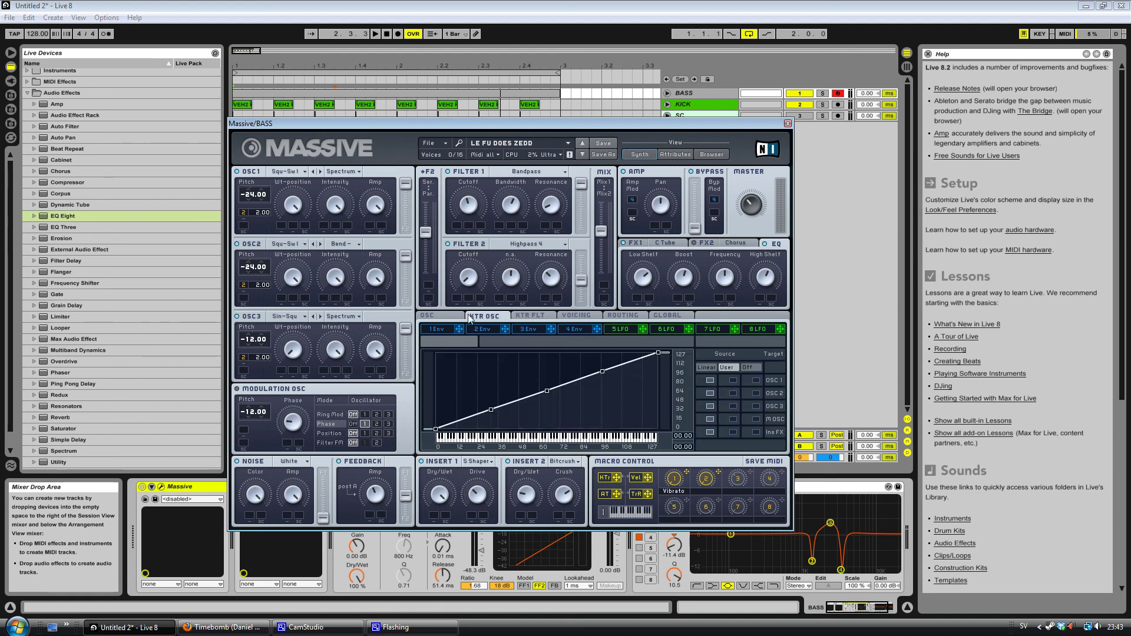
left_click(449, 320)
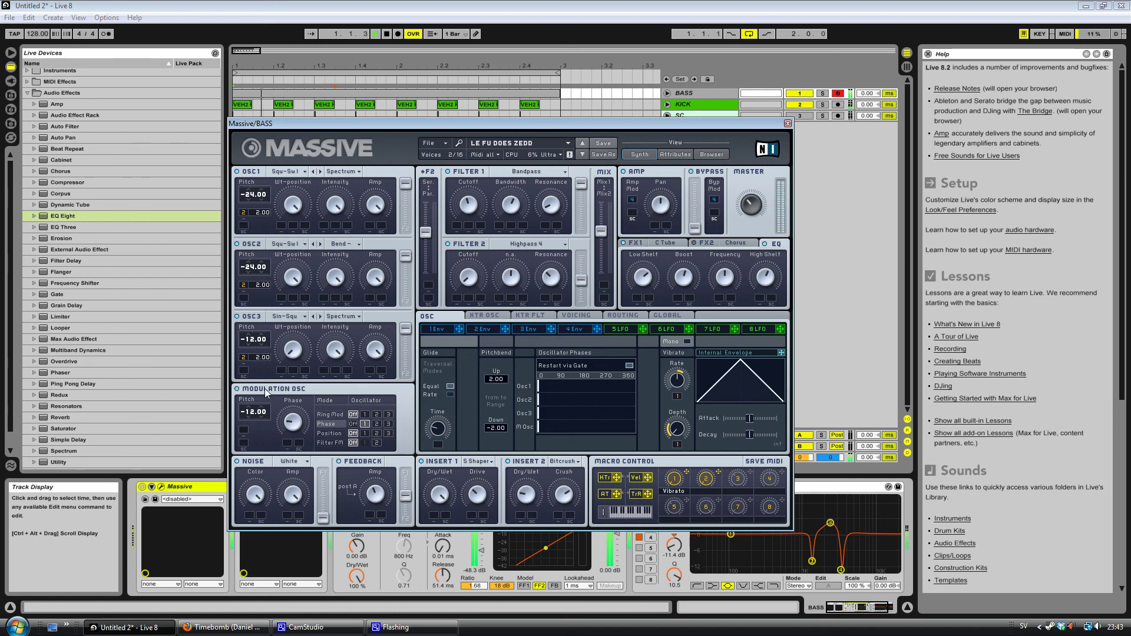
- Close Massive and open the Ohmicide distortion window, moved up and right
left_click(788, 124)
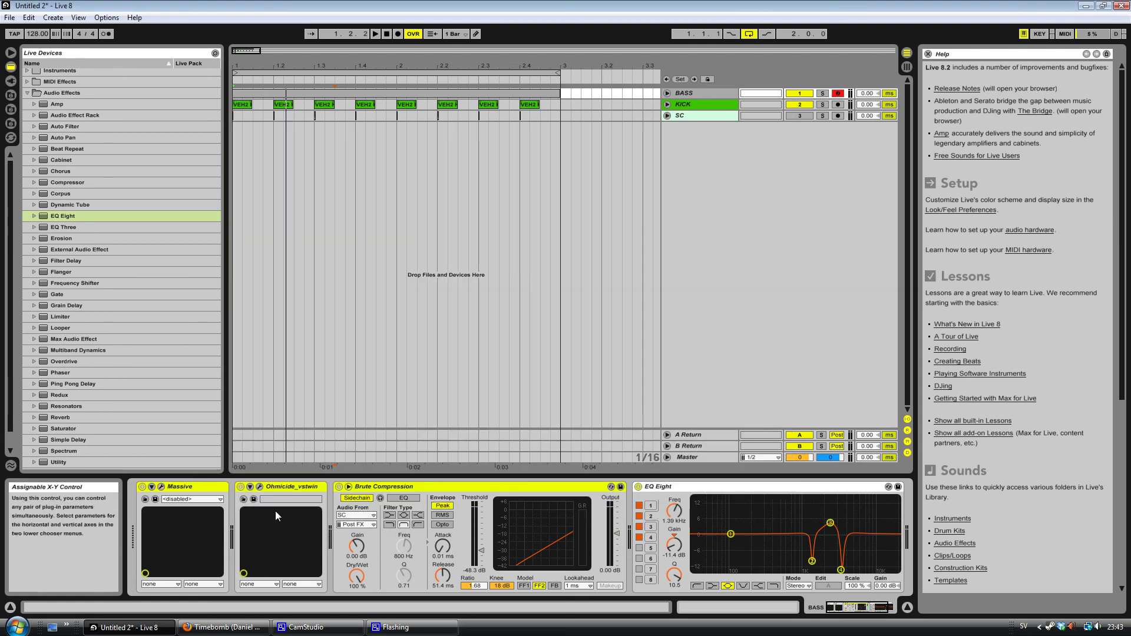
left_click(286, 487)
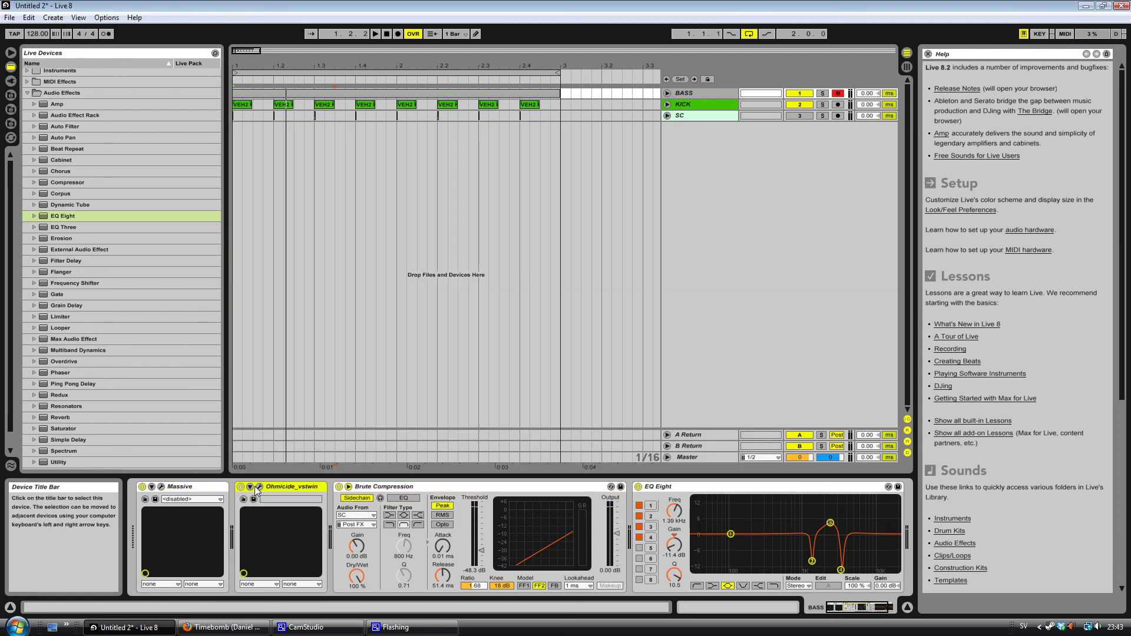
left_click(260, 487)
left_click_drag(268, 175, 397, 71)
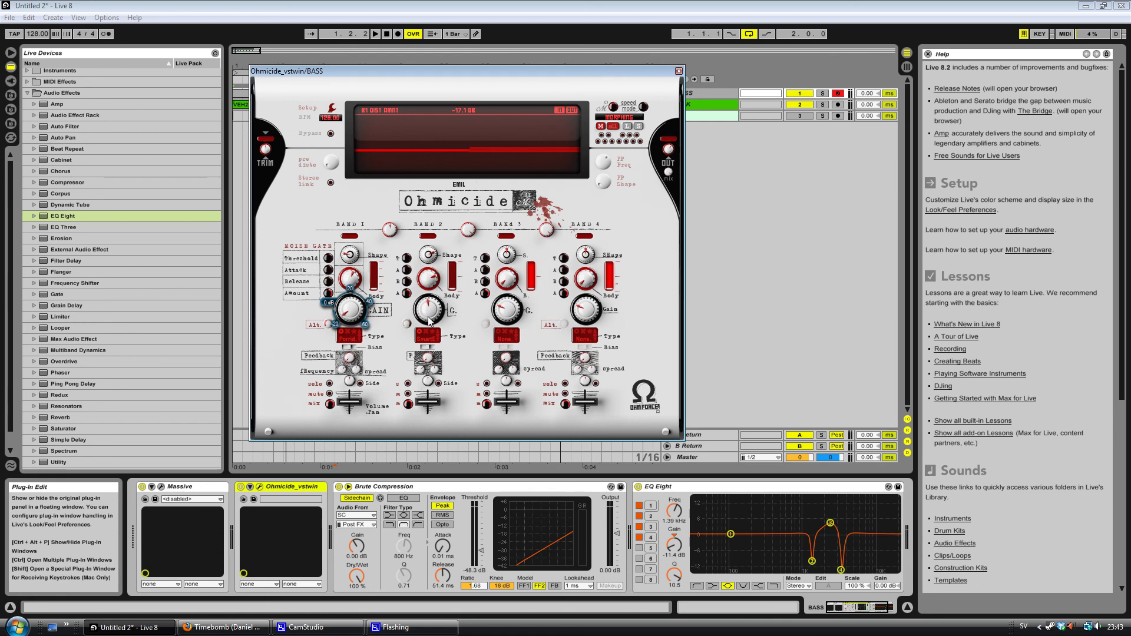
- Set Ohmicide's Band 1 gain to -16.2 dB while auditioning, then close the window
mouse_move(429, 306)
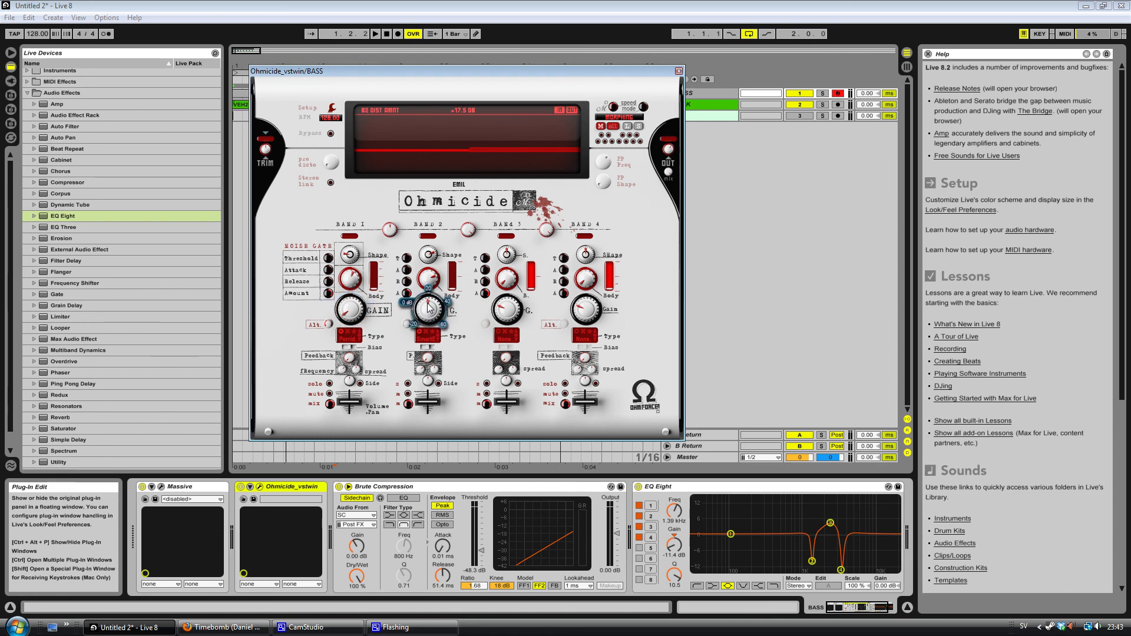
mouse_move(349, 313)
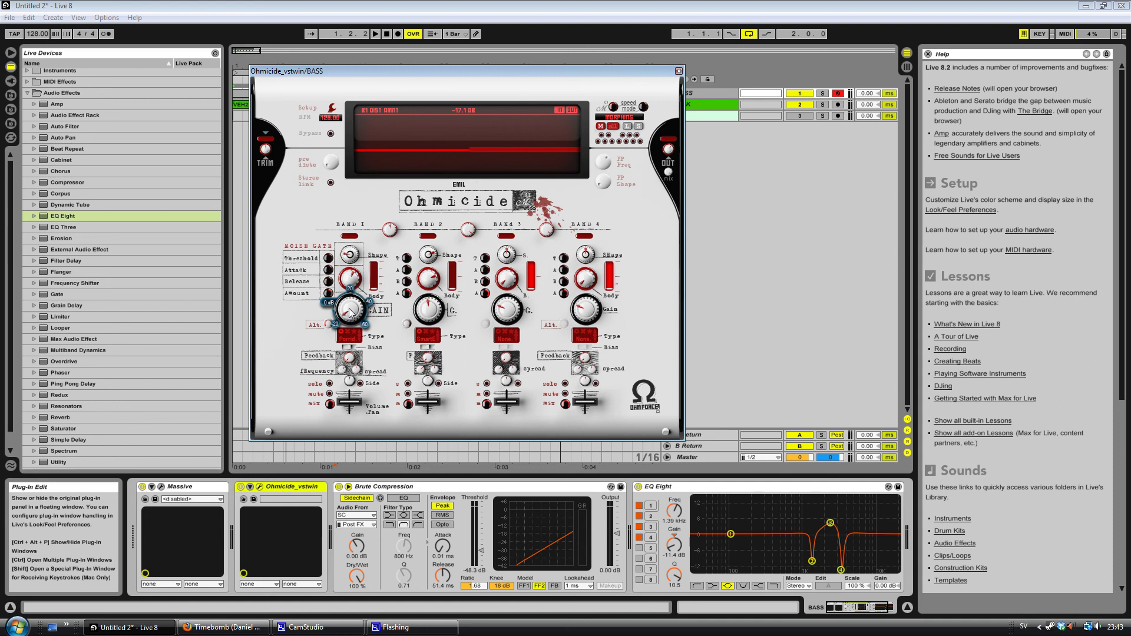
scroll(350, 309, "up", 5)
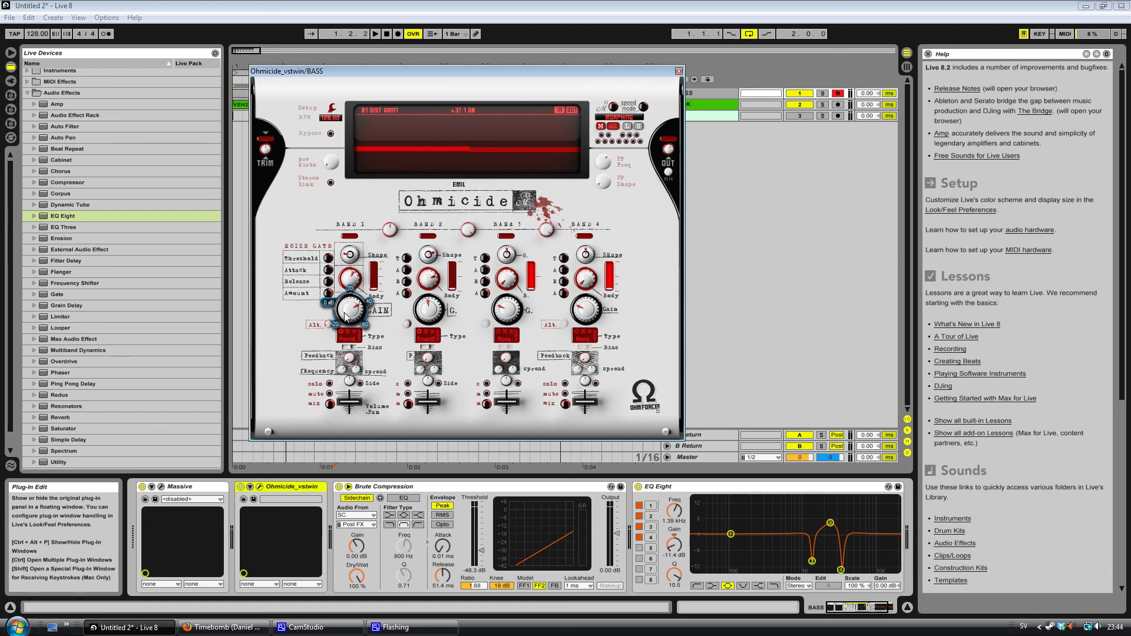
key("space")
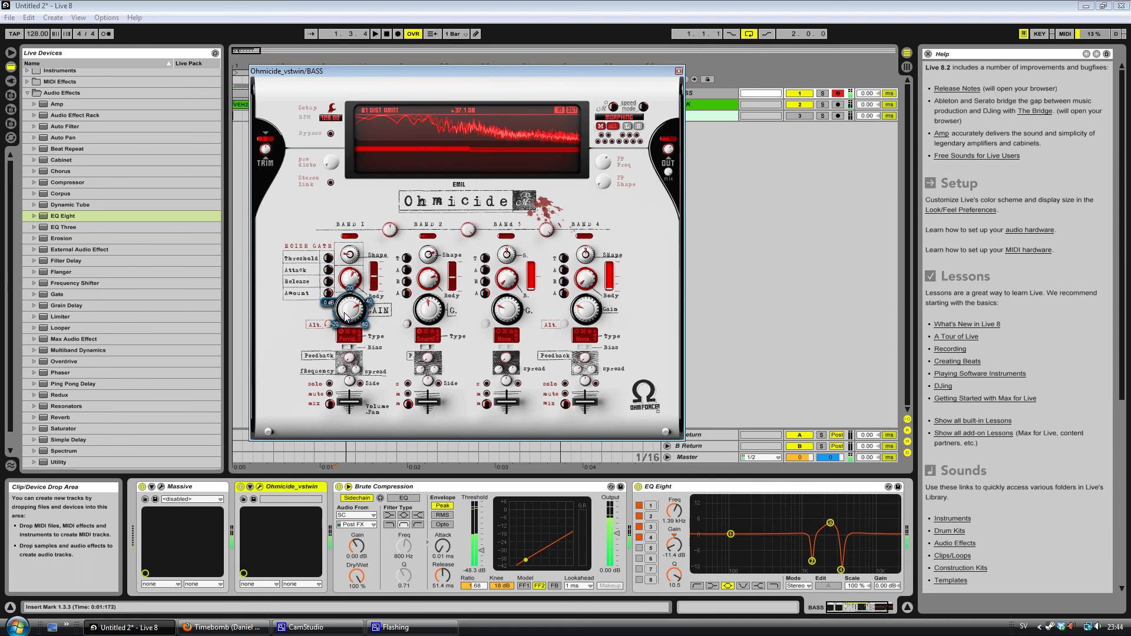
scroll(347, 313, "down", 5)
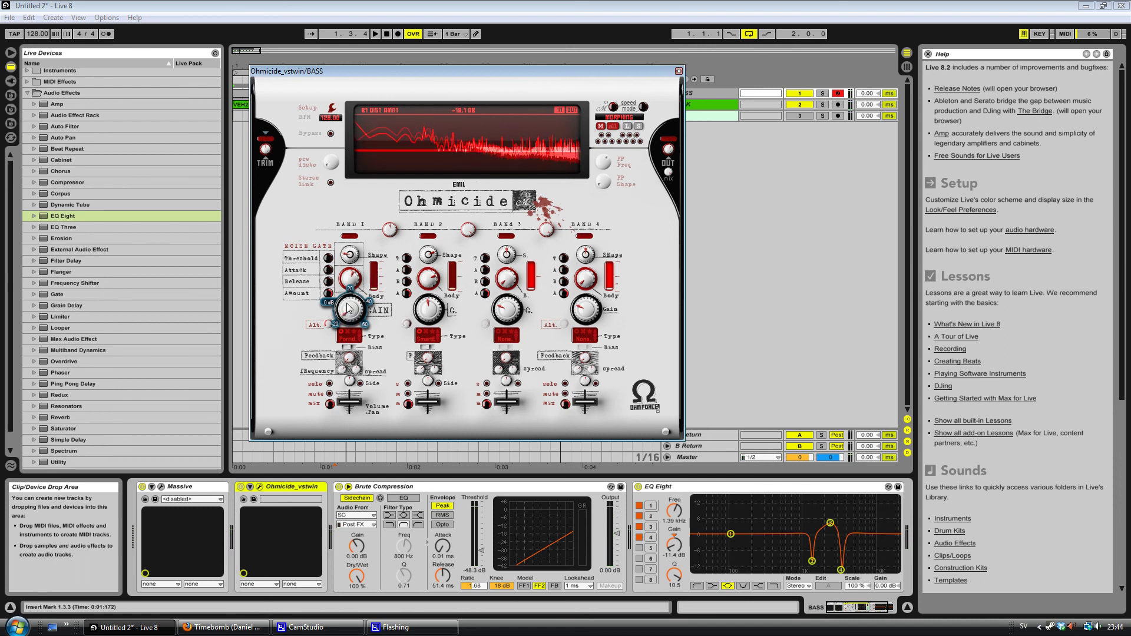
left_click(679, 70)
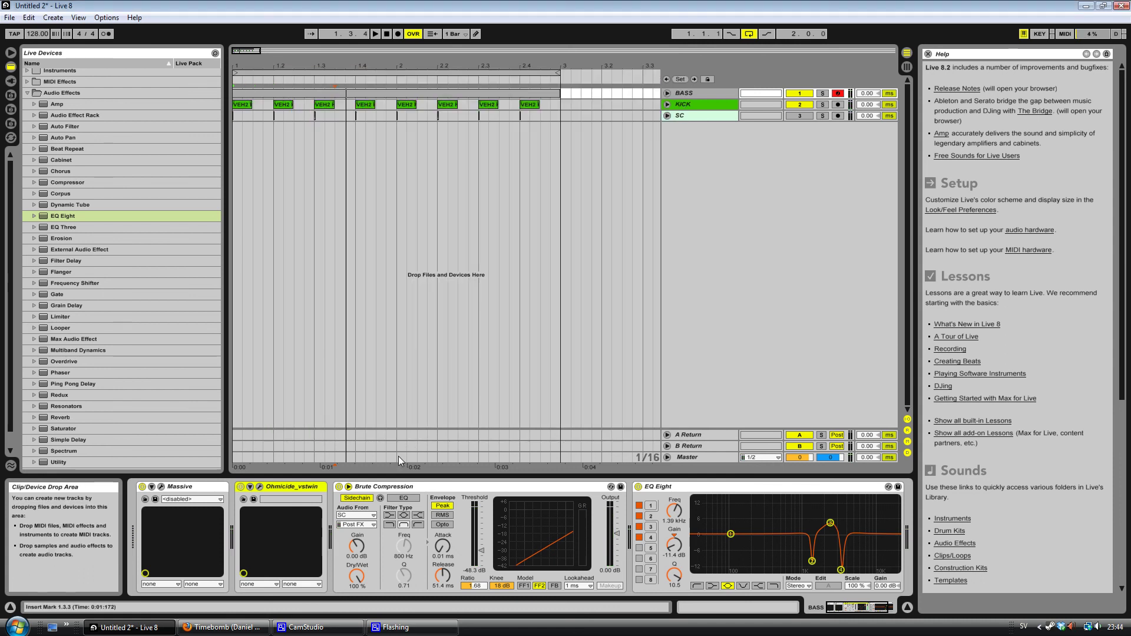
- Set EQ Eight band 2 to 1.47 kHz, -10.6 dB and band 4 to a narrow -15.0 dB cut at 3.60 kHz
left_click(427, 487)
left_click(878, 608)
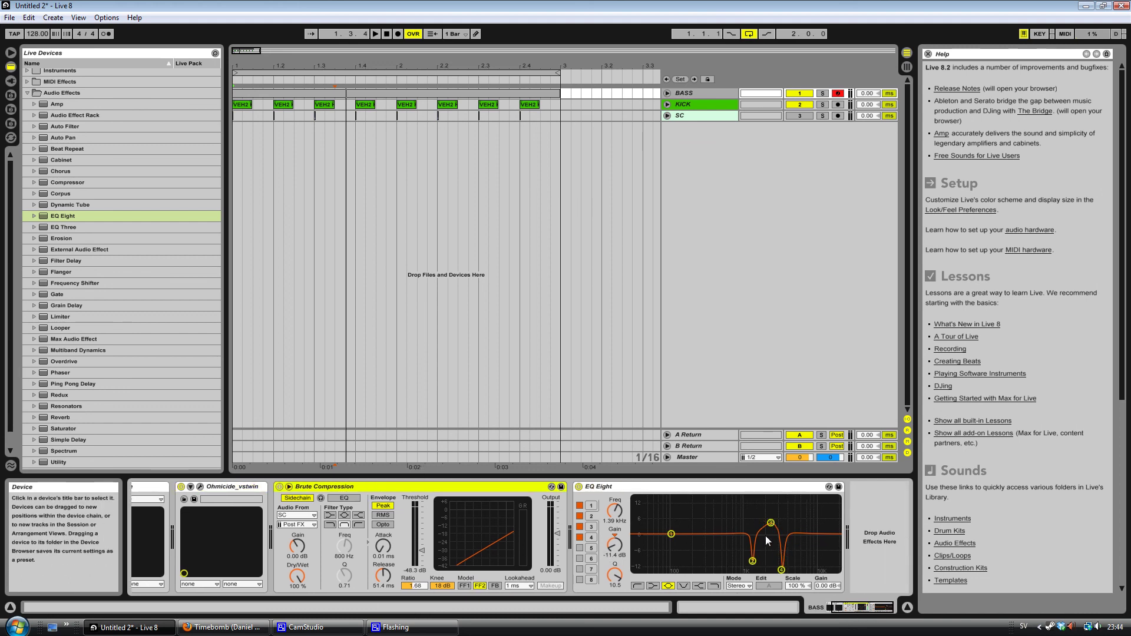
left_click_drag(754, 562, 755, 559)
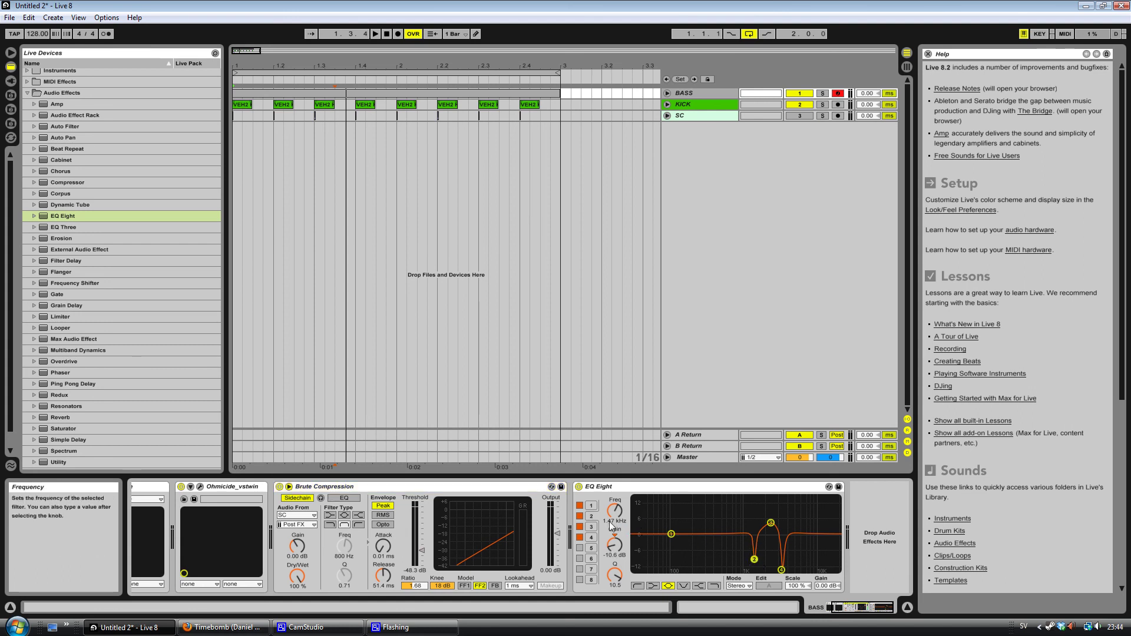
left_click_drag(781, 569, 783, 570)
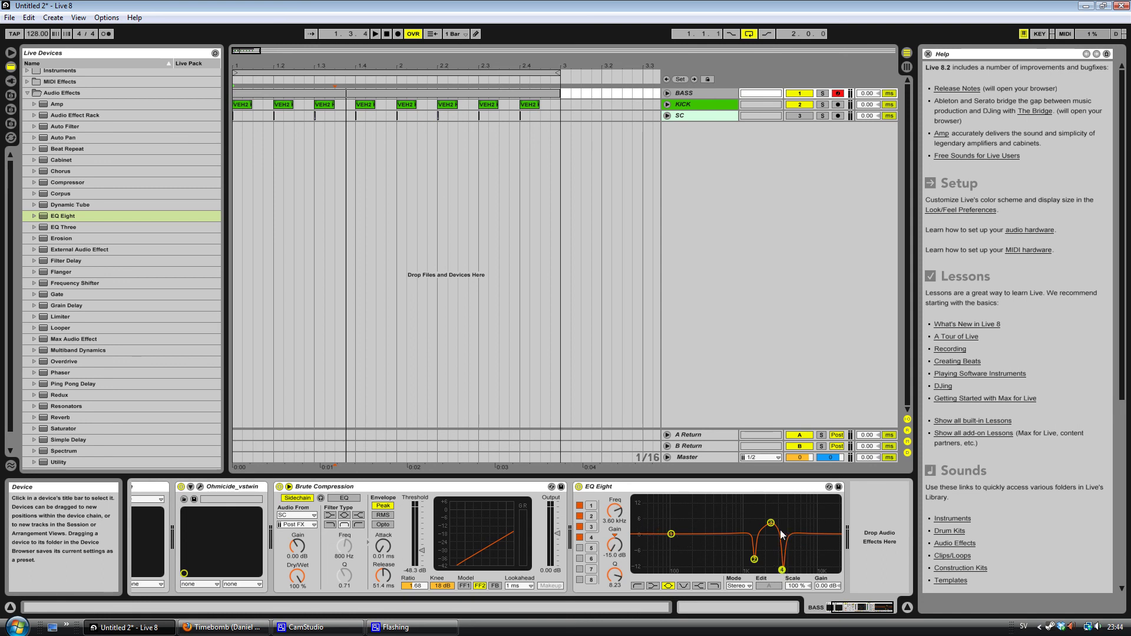
- Compare the bass with EQ Eight bypassed and active during playback
key("space")
left_click(579, 488)
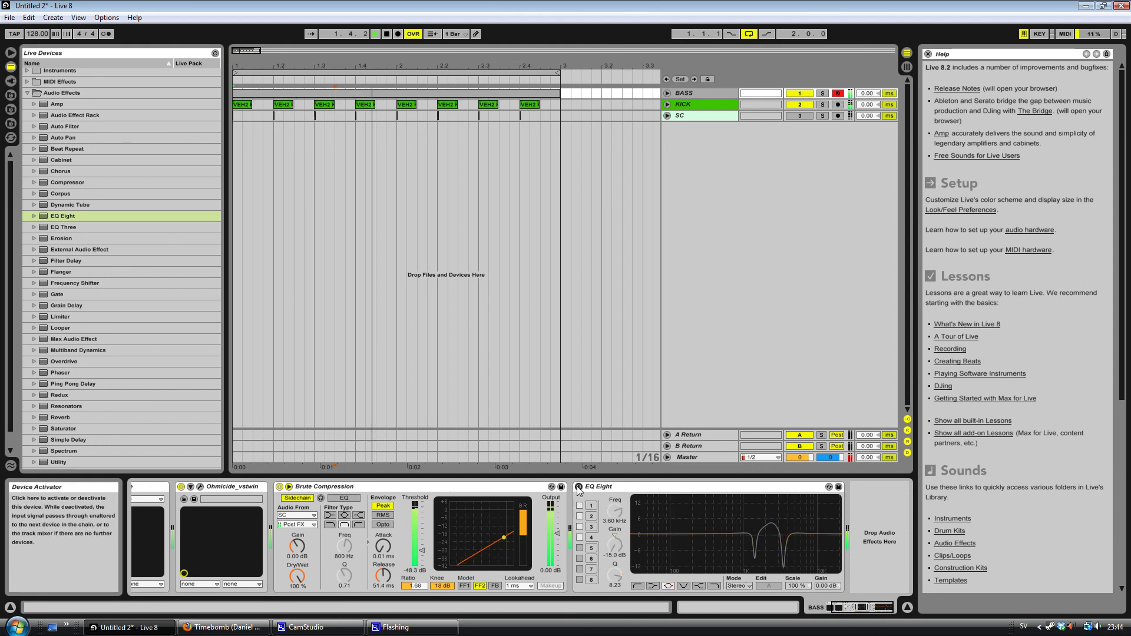
left_click(578, 487)
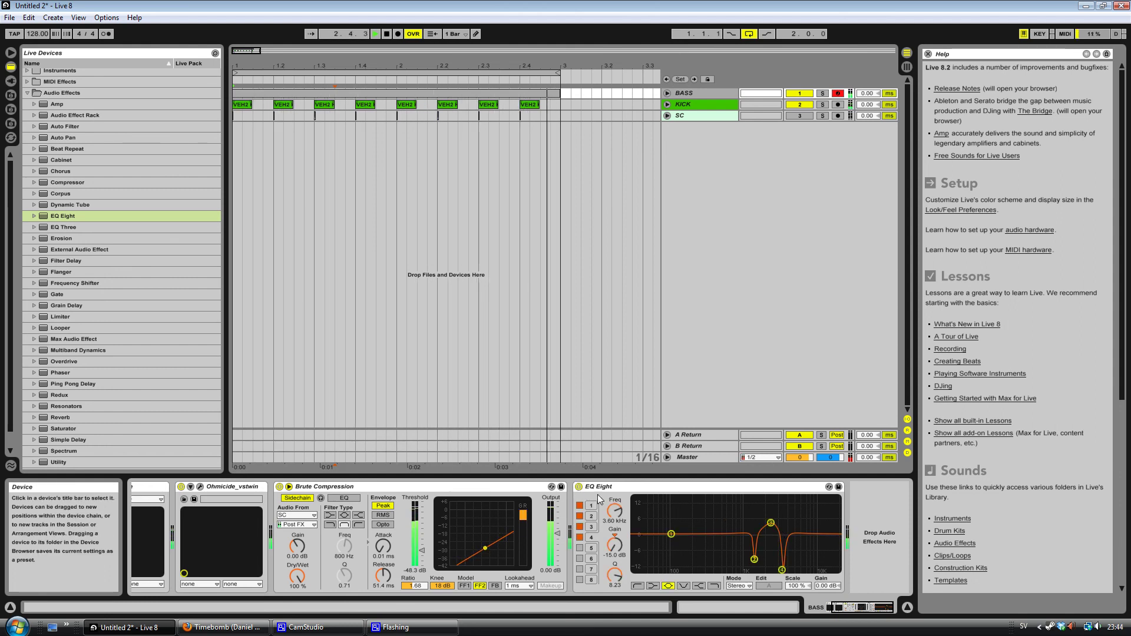
key("space")
- Show EQ band 3 (2.50 kHz, +4.76 dB, Q 1.34) and reposition the screen recorder window
left_click(771, 523)
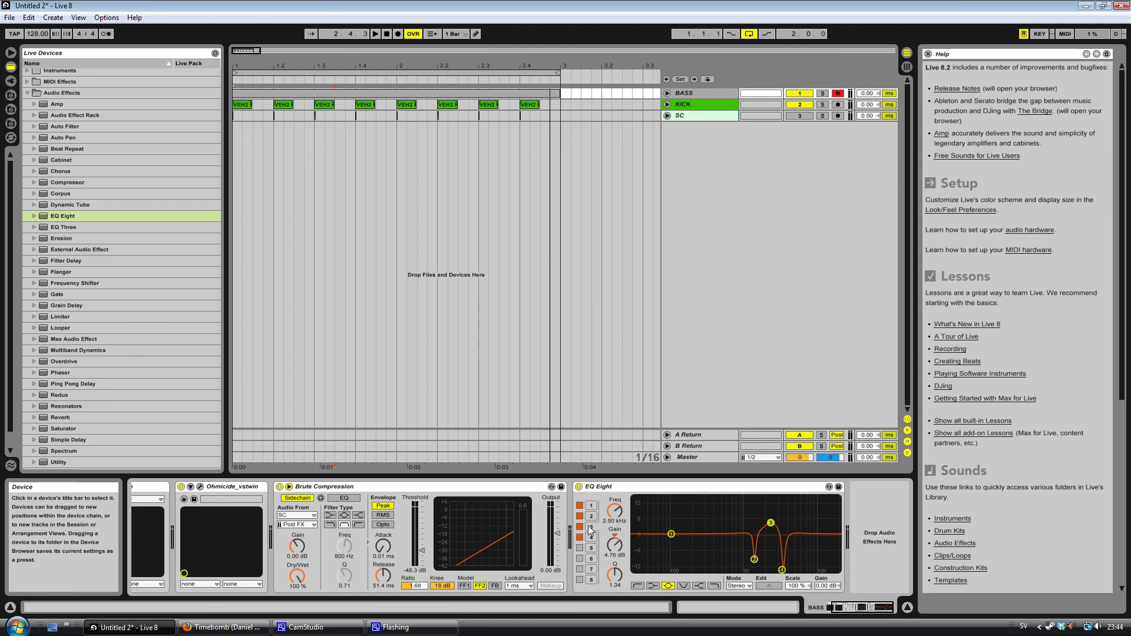
scroll(353, 512, "left", 2)
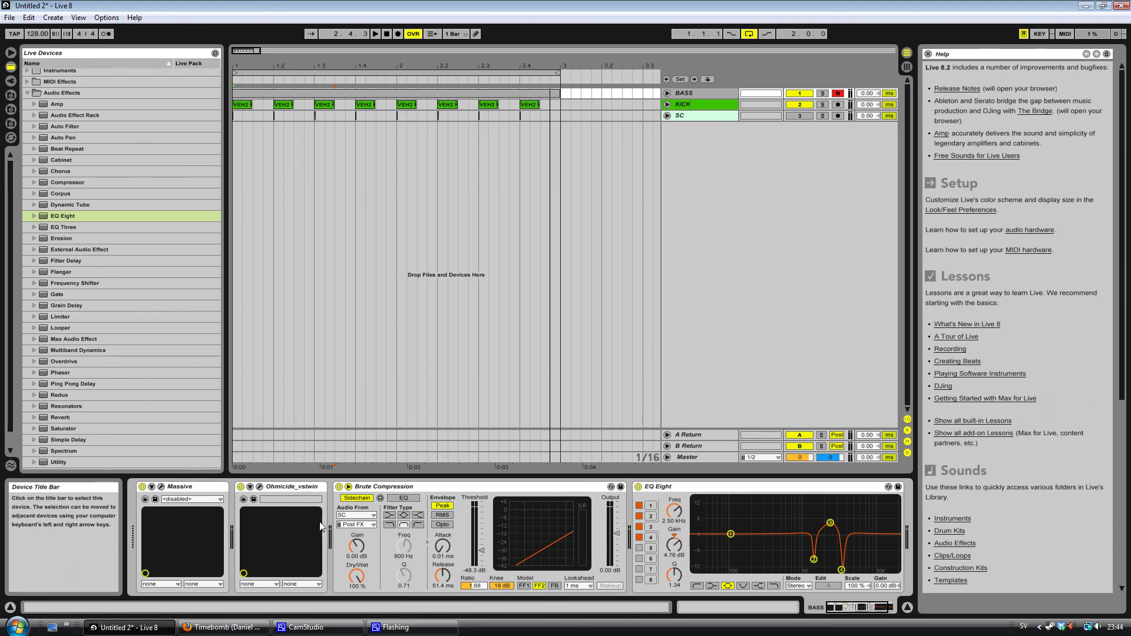
left_click(306, 628)
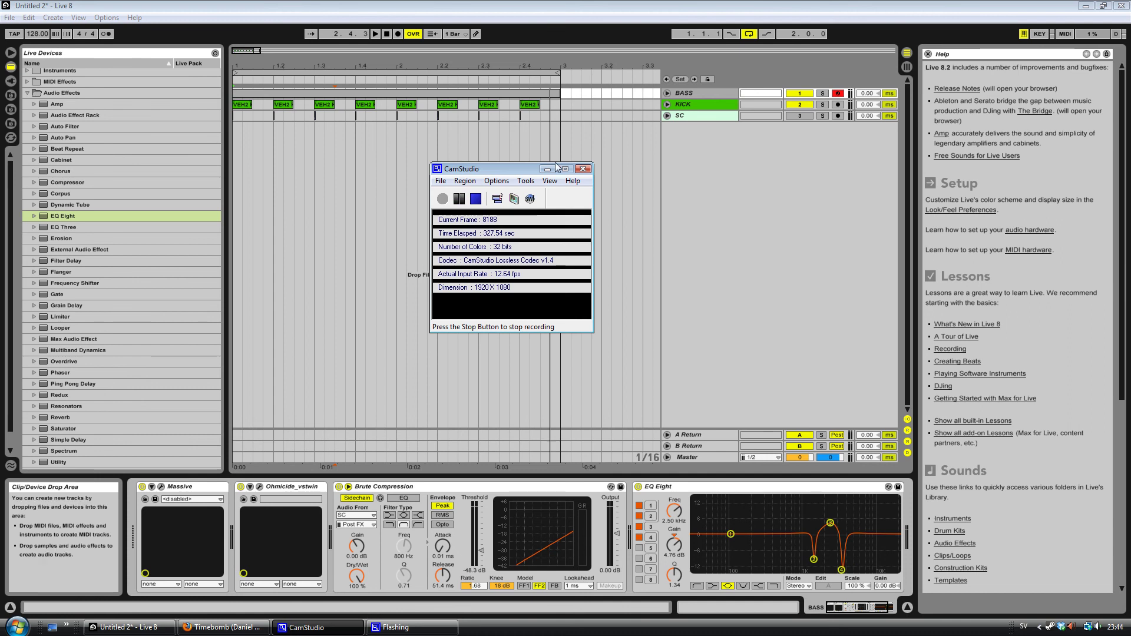
left_click_drag(492, 167, 566, 236)
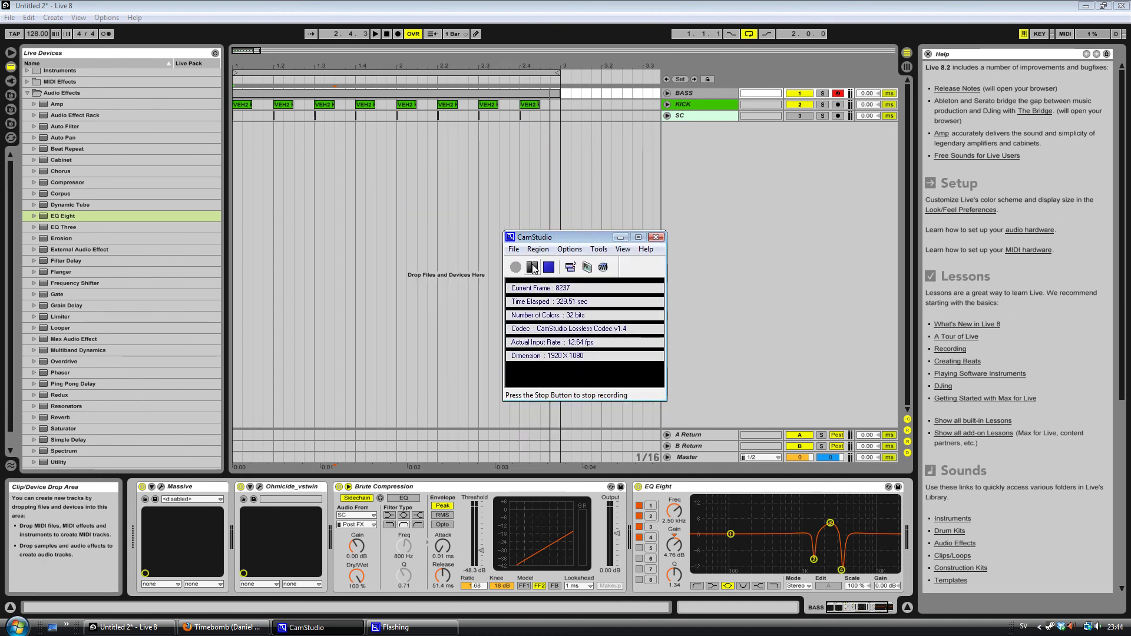